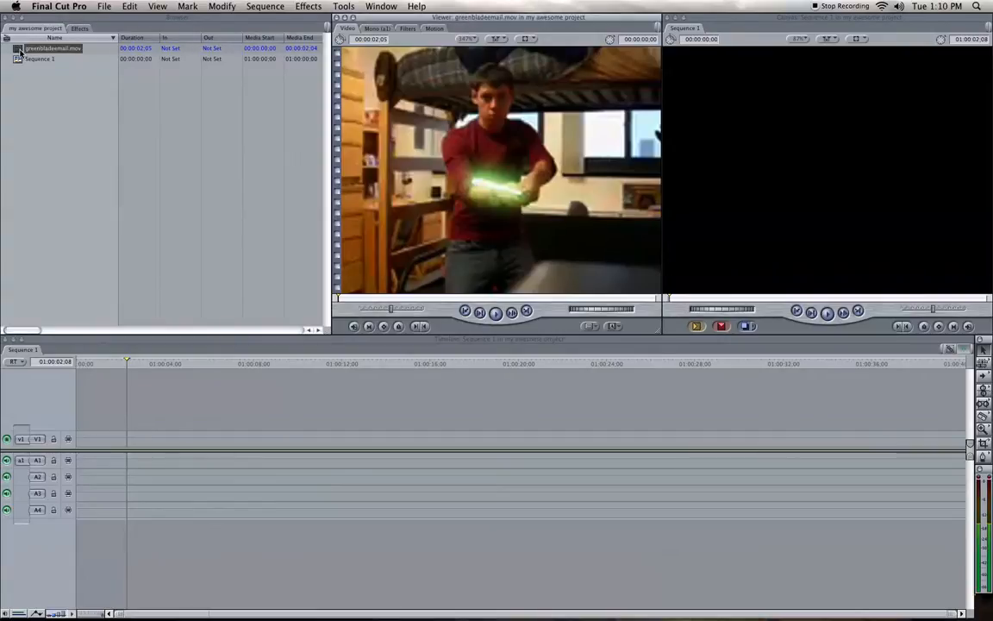
Check the scratch disk locations in the System Settings and accept the existing settings.
{"action": "left_click", "coordinate": [38, 102]}
{"action": "left_click", "coordinate": [19, 49]}
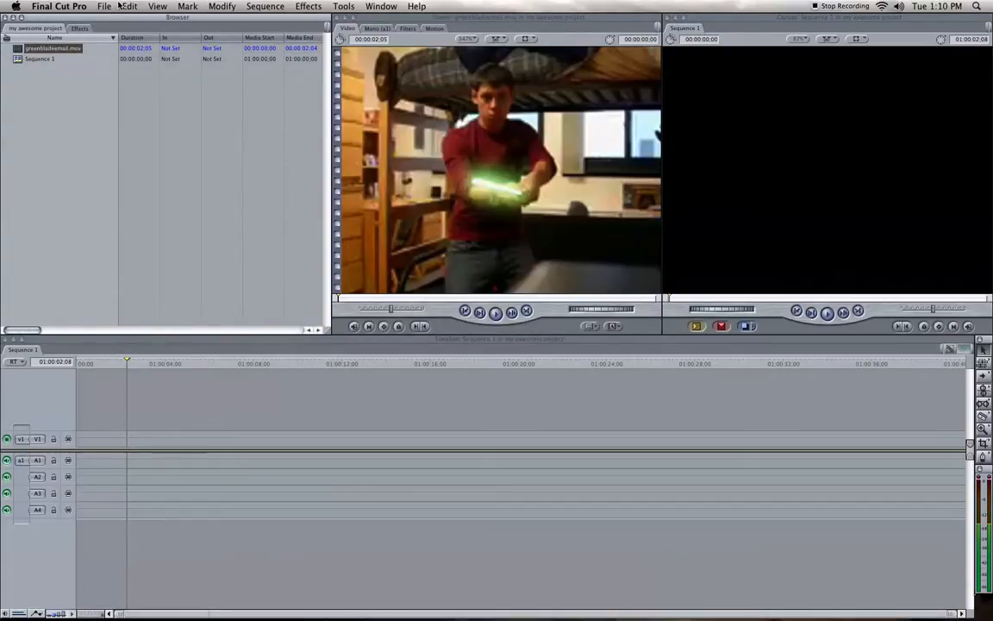
{"action": "left_click", "coordinate": [58, 6]}
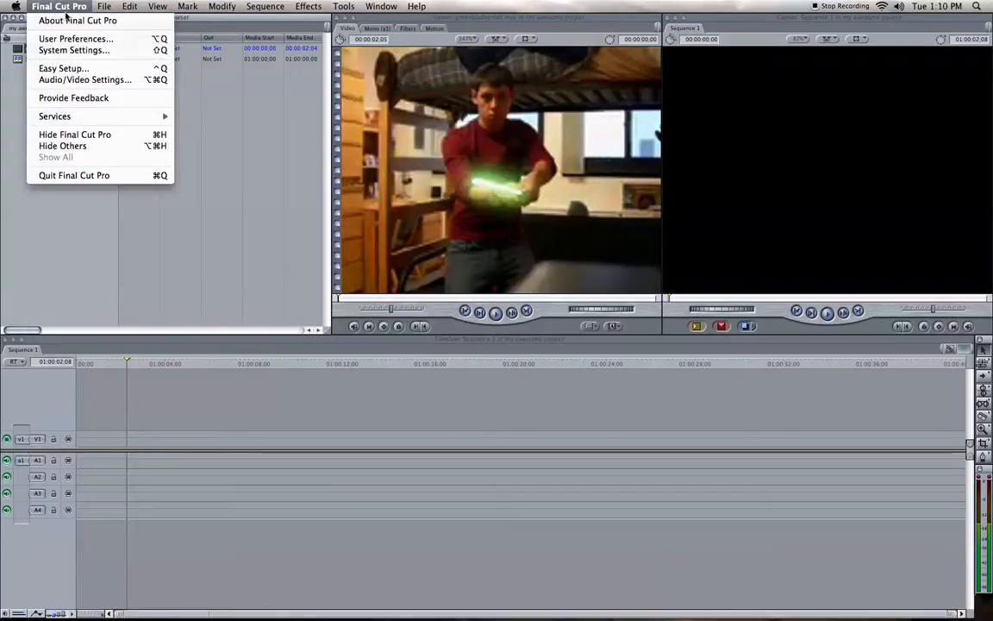
{"action": "left_click", "coordinate": [306, 185]}
{"action": "key", "text": "shift+q"}
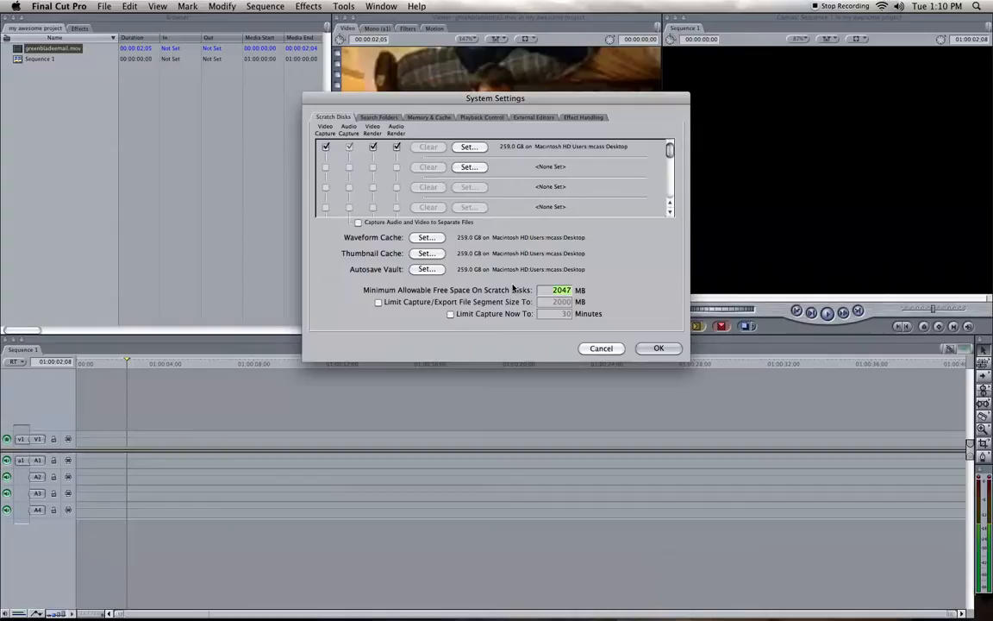
{"action": "left_click", "coordinate": [659, 348]}
{"action": "left_click", "coordinate": [107, 6]}
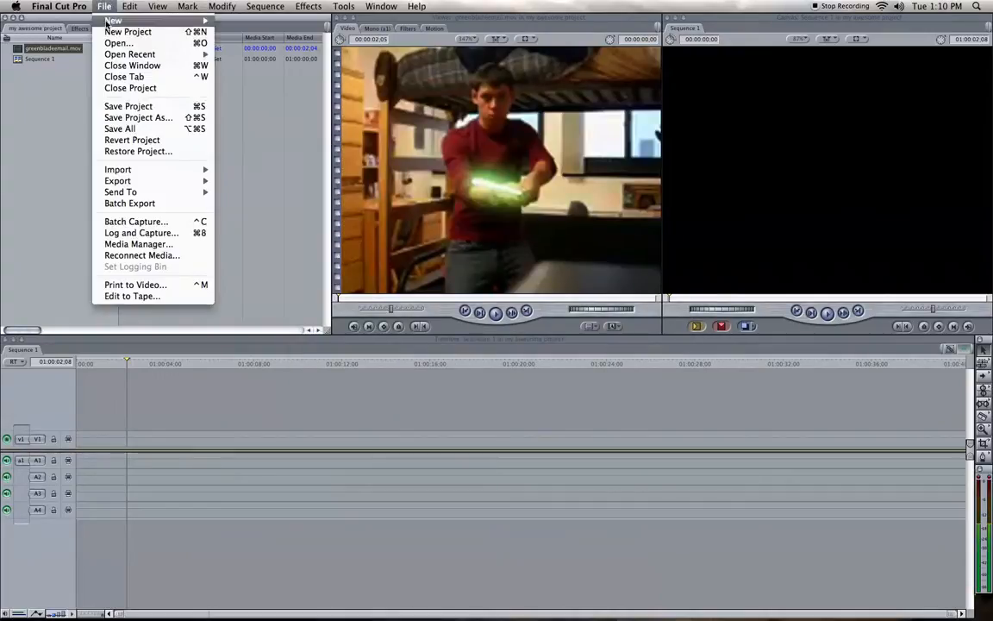
{"action": "left_click", "coordinate": [35, 112]}
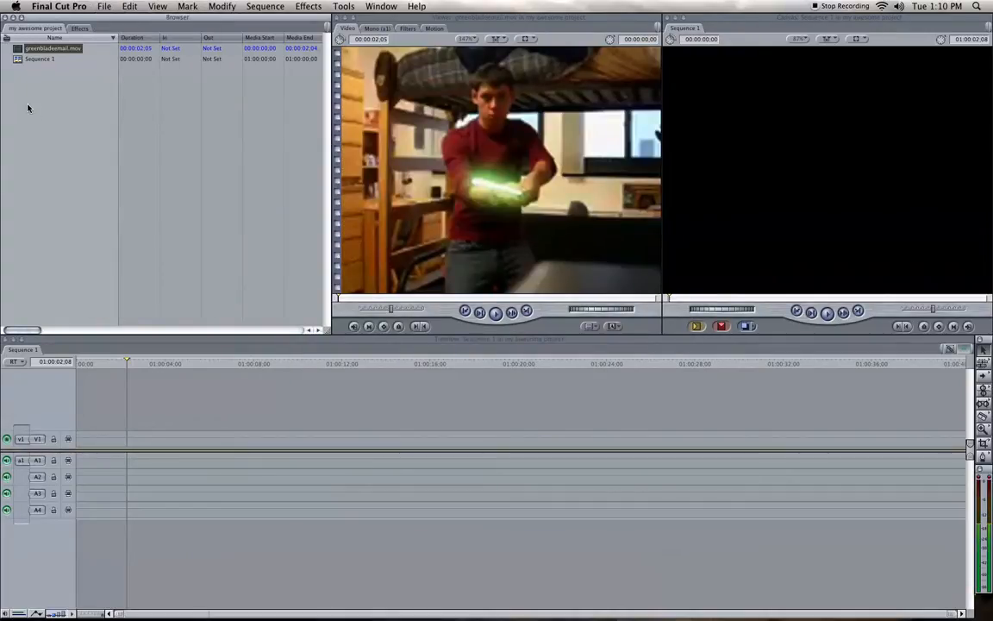
Open greenbladeemail.mov in the Viewer and scrub through its footage.
{"action": "double_click", "coordinate": [38, 50]}
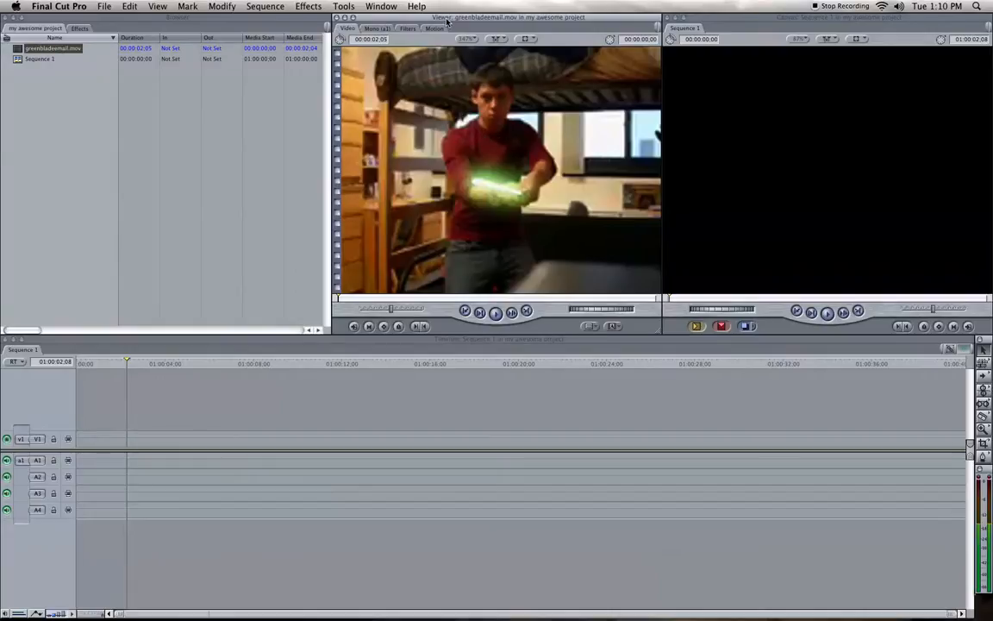
{"action": "left_click", "coordinate": [389, 299]}
{"action": "left_click_drag", "start_coordinate": [389, 299], "coordinate": [492, 300]}
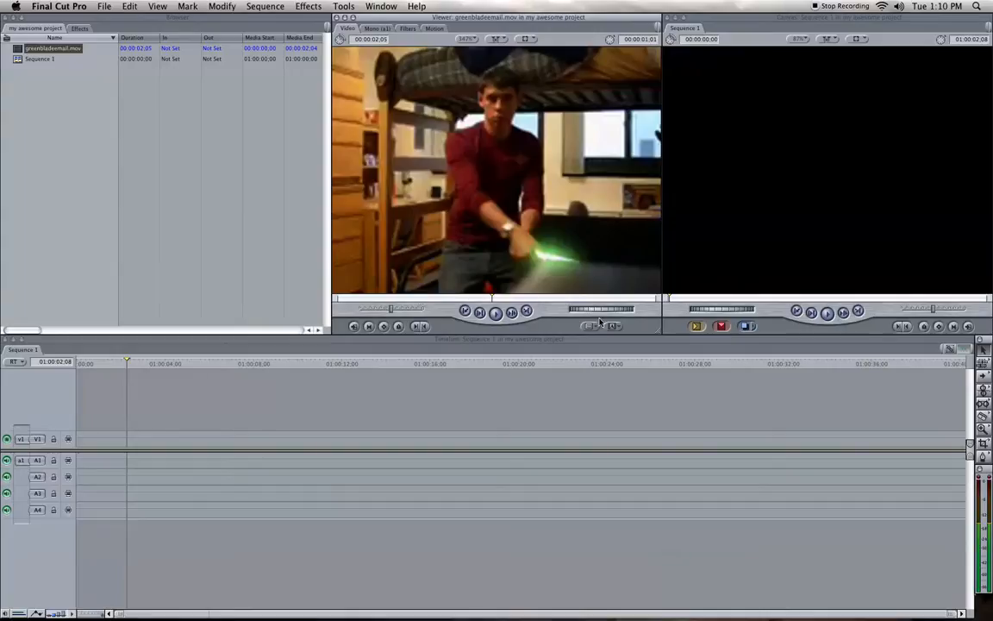
{"action": "mouse_move", "coordinate": [606, 312]}
{"action": "left_mouse_down"}
{"action": "mouse_move", "coordinate": [560, 311]}
{"action": "mouse_move", "coordinate": [602, 313]}
{"action": "left_mouse_up"}
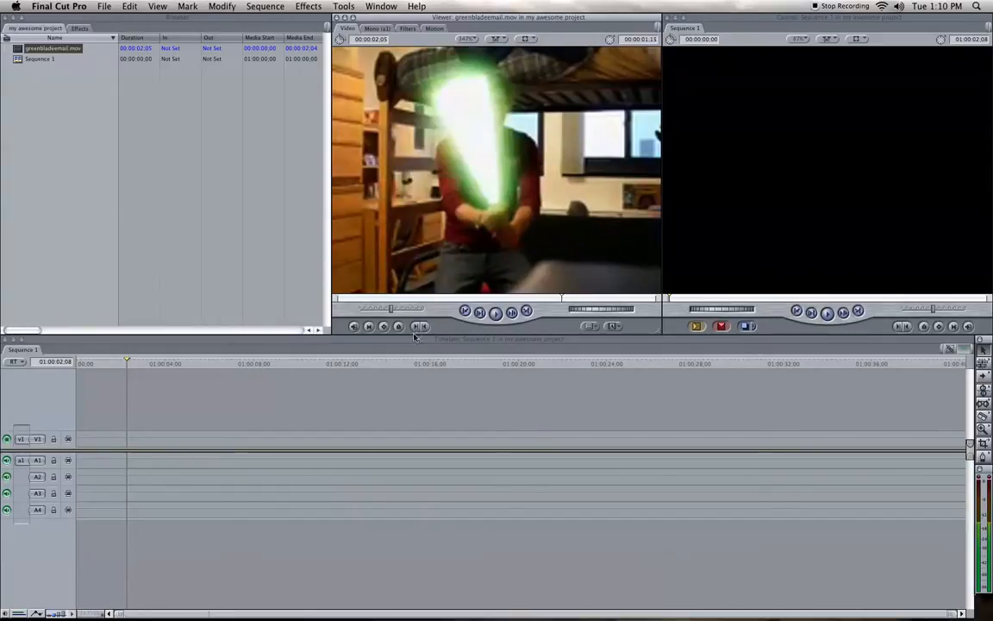
{"action": "left_click_drag", "start_coordinate": [393, 311], "coordinate": [366, 314]}
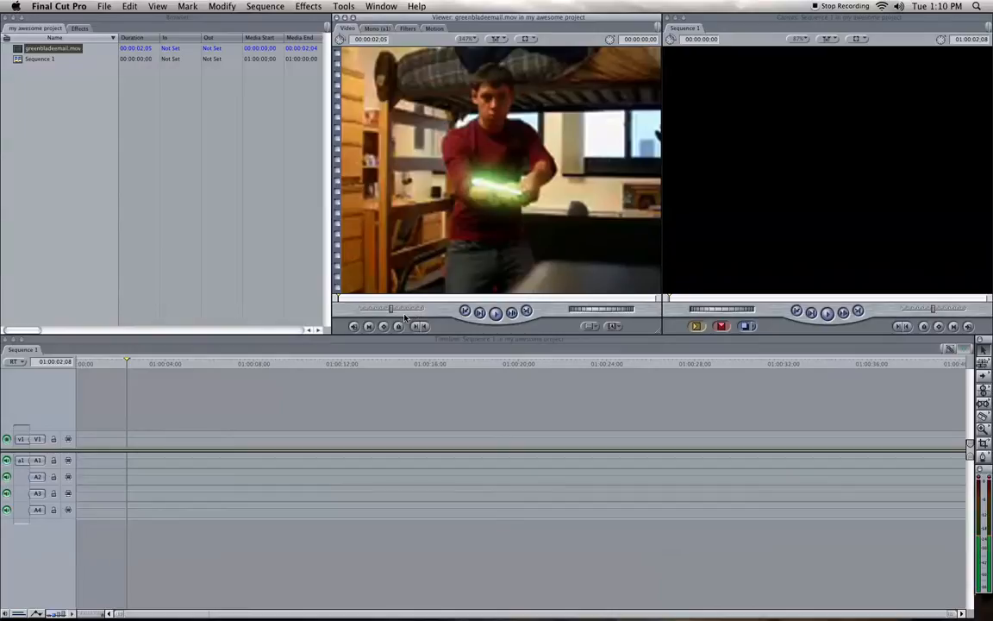
Mark the clip's In point at 00:00:00:16 and its Out point at 00:00:01:20, and shift the In point to 00:00:00:21.
{"action": "left_click_drag", "start_coordinate": [354, 300], "coordinate": [417, 299]}
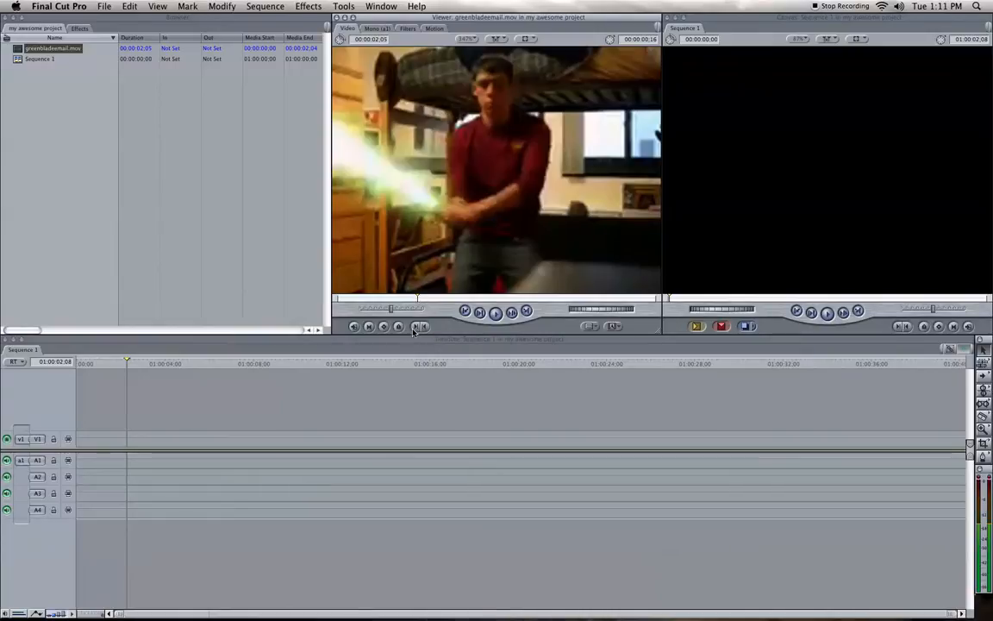
{"action": "left_click", "coordinate": [417, 328]}
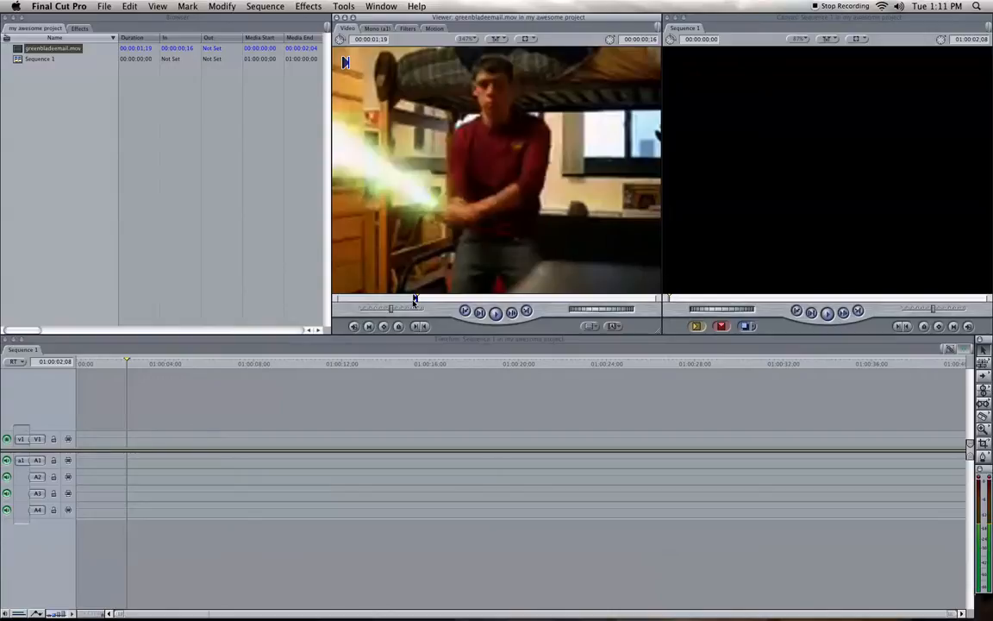
{"action": "left_click_drag", "start_coordinate": [440, 299], "coordinate": [586, 299]}
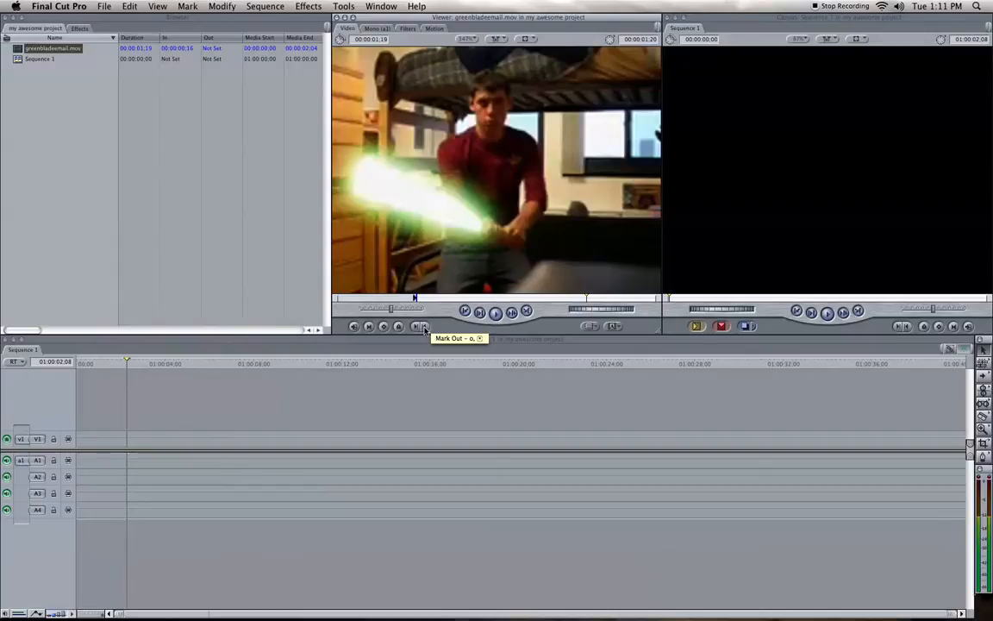
{"action": "left_click", "coordinate": [423, 328]}
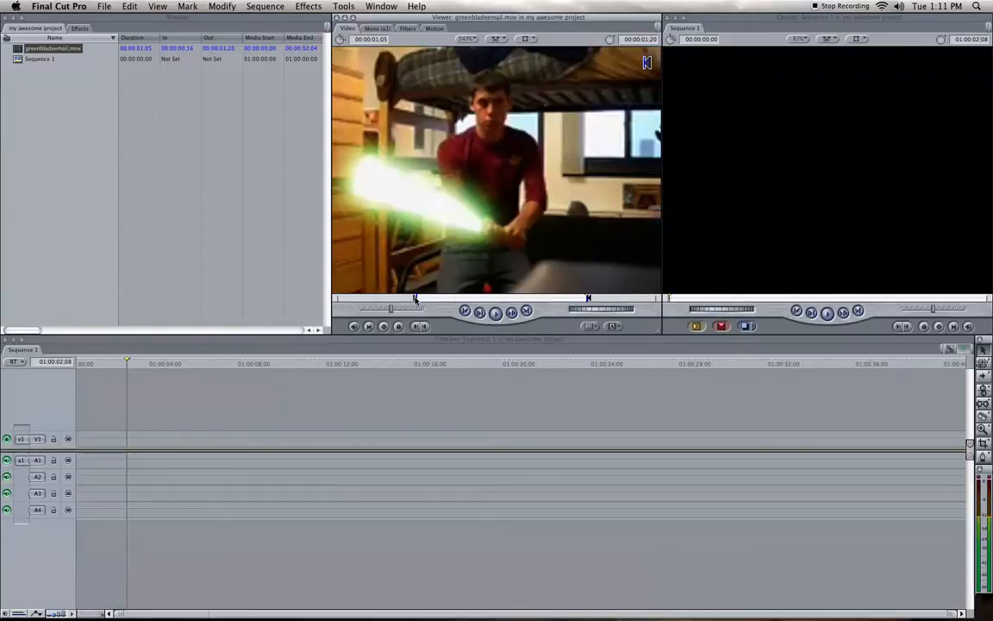
{"action": "mouse_move", "coordinate": [414, 300]}
{"action": "left_mouse_down"}
{"action": "mouse_move", "coordinate": [406, 301]}
{"action": "mouse_move", "coordinate": [439, 301]}
{"action": "left_mouse_up"}
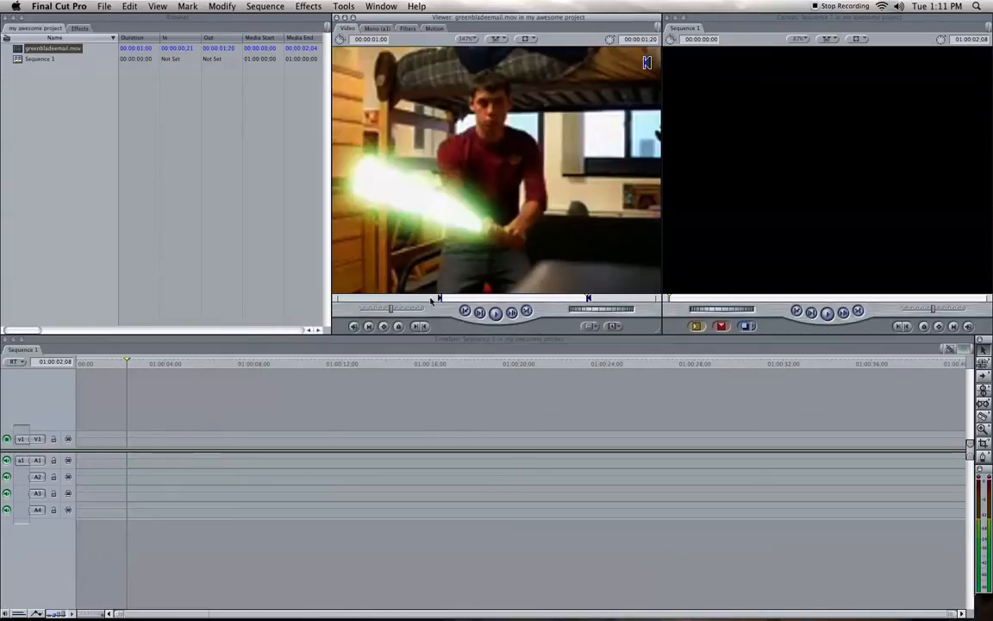
Mark the whole clip and tighten the marked range to an In point at 00:00:00:13 and an Out point at 00:00:01:17.
{"action": "left_click", "coordinate": [369, 327]}
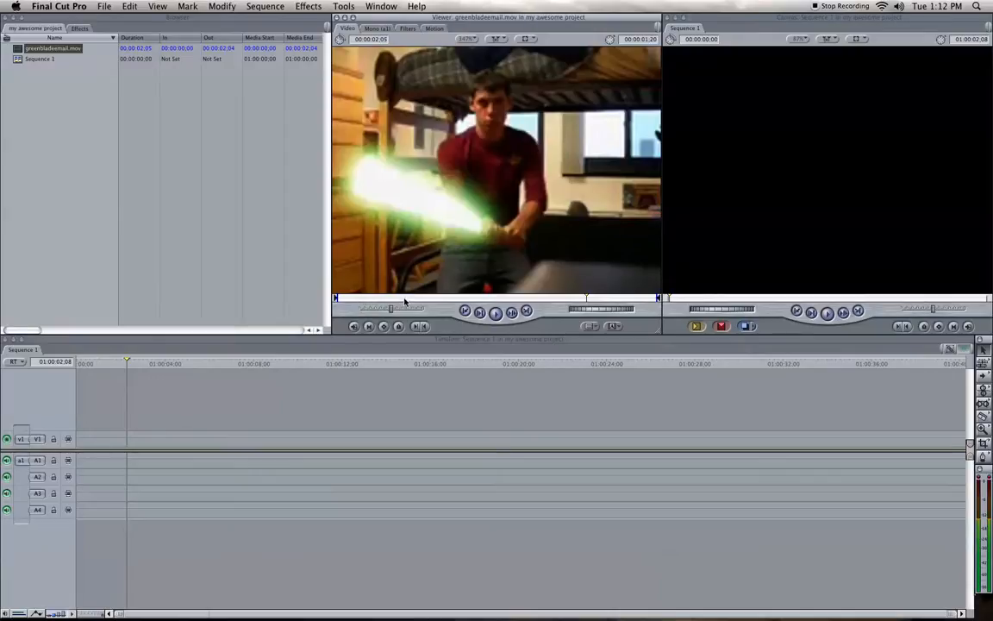
{"action": "left_click_drag", "start_coordinate": [337, 298], "coordinate": [401, 298]}
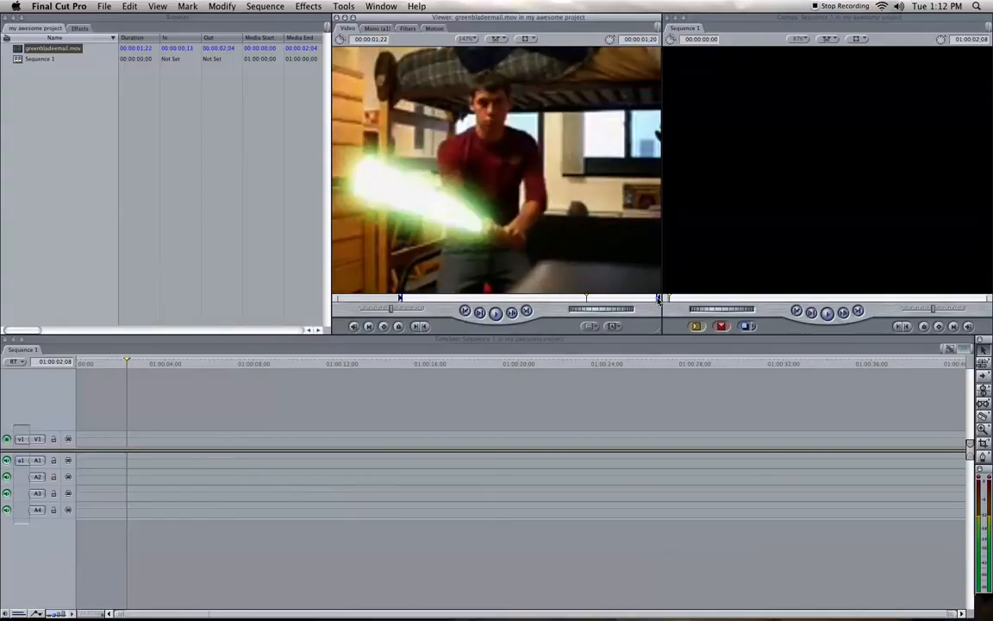
{"action": "left_click_drag", "start_coordinate": [652, 299], "coordinate": [581, 300]}
{"action": "left_click_drag", "start_coordinate": [662, 300], "coordinate": [651, 301]}
{"action": "left_click", "coordinate": [568, 298]}
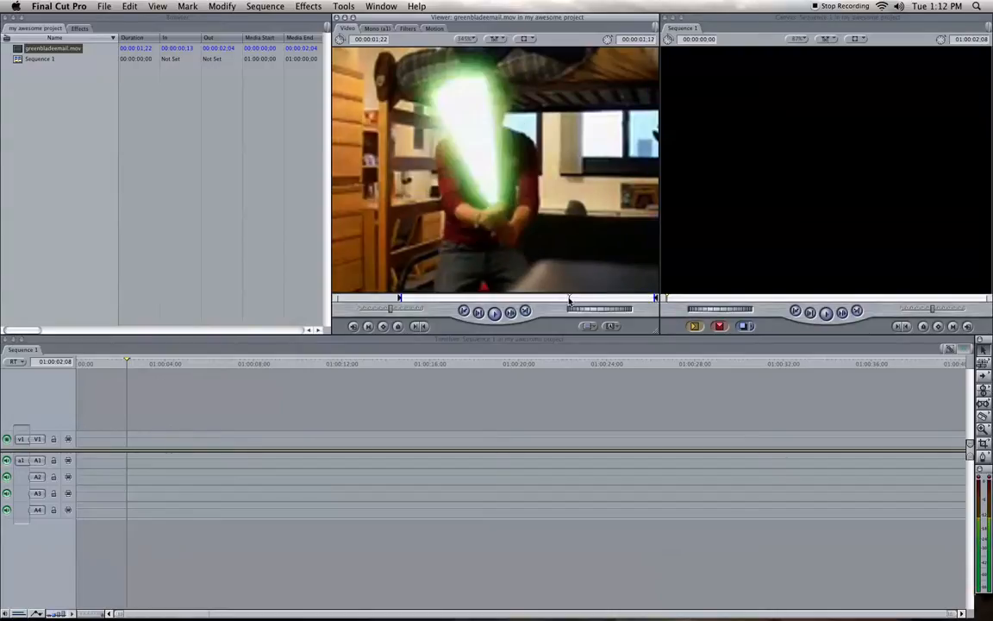
{"action": "left_click", "coordinate": [422, 327]}
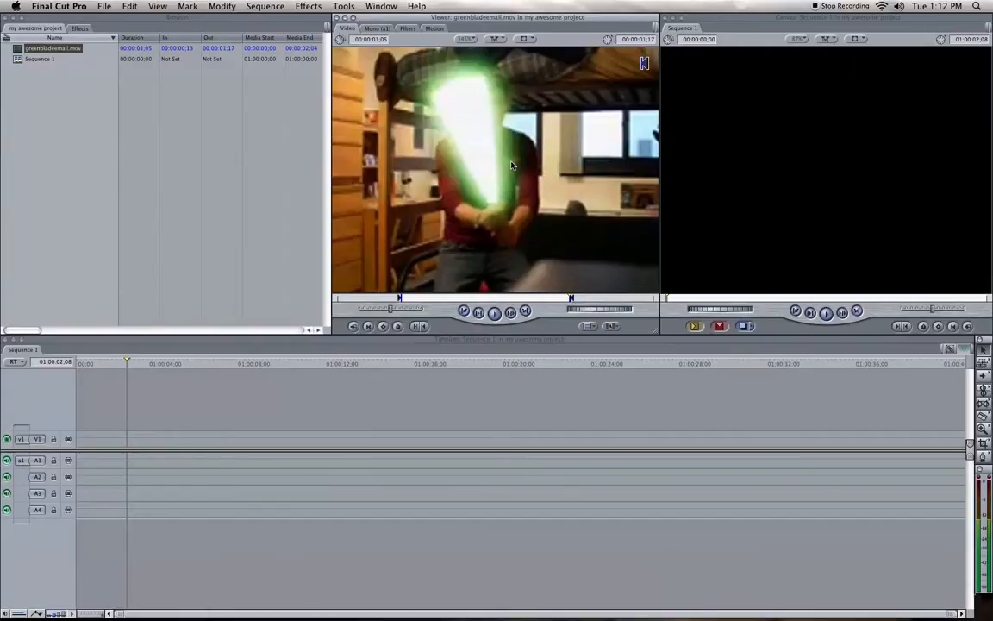
Place the marked part of the clip on tracks V1 and A1 of Sequence 1, starting at about 01:00:03:27.
{"action": "left_click_drag", "start_coordinate": [511, 165], "coordinate": [170, 441]}
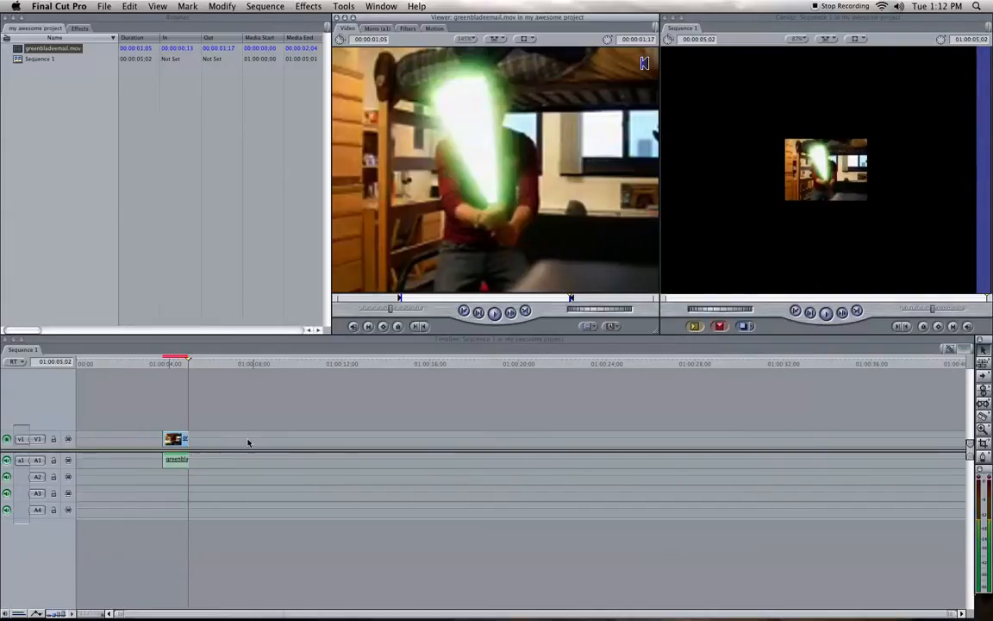
{"action": "left_click_drag", "start_coordinate": [172, 362], "coordinate": [162, 366]}
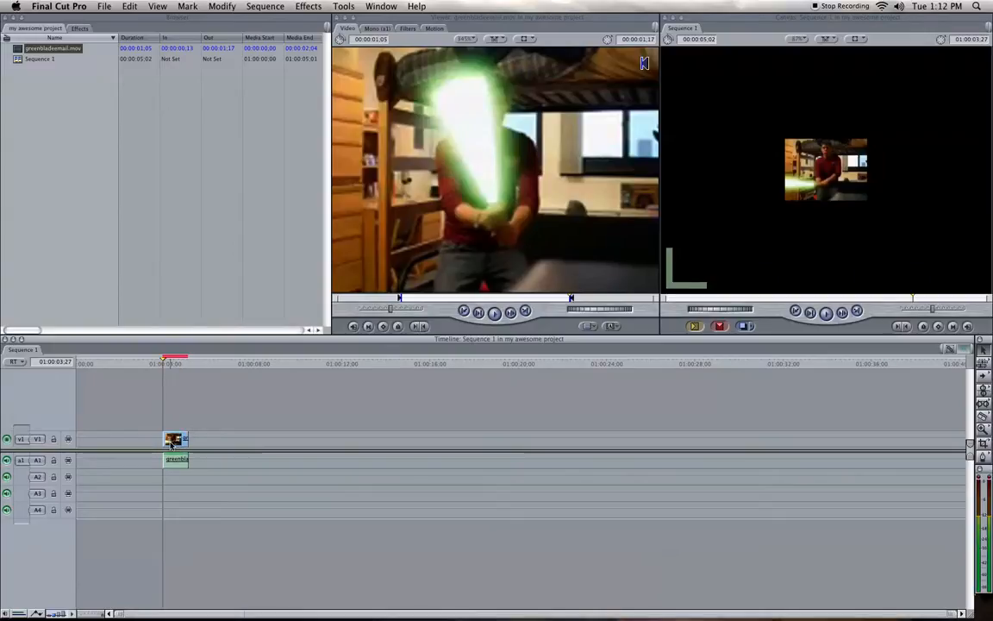
{"action": "left_click", "coordinate": [176, 363]}
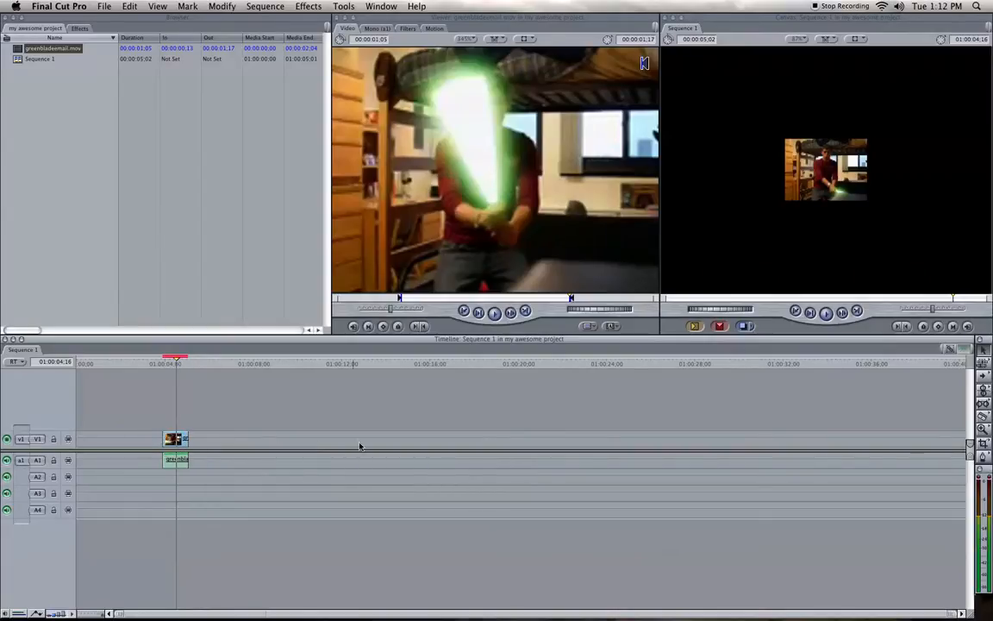
{"action": "left_click", "coordinate": [171, 463]}
{"action": "left_click", "coordinate": [93, 468]}
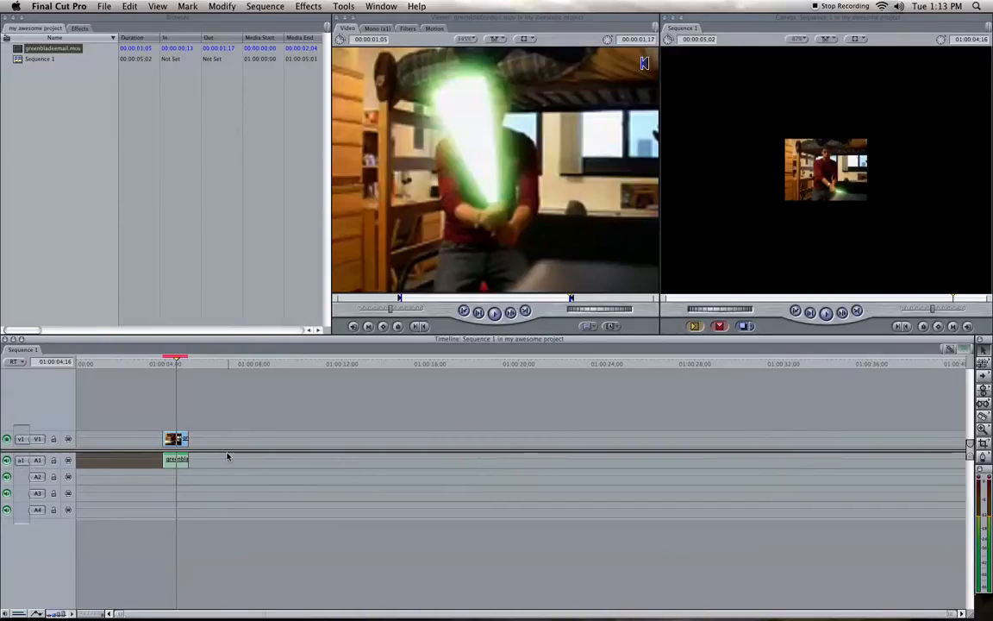
{"action": "left_click", "coordinate": [318, 475]}
Scrub the playhead back and forth across the clip in the timeline to examine its frames in the Canvas.
{"action": "left_click_drag", "start_coordinate": [155, 364], "coordinate": [175, 373]}
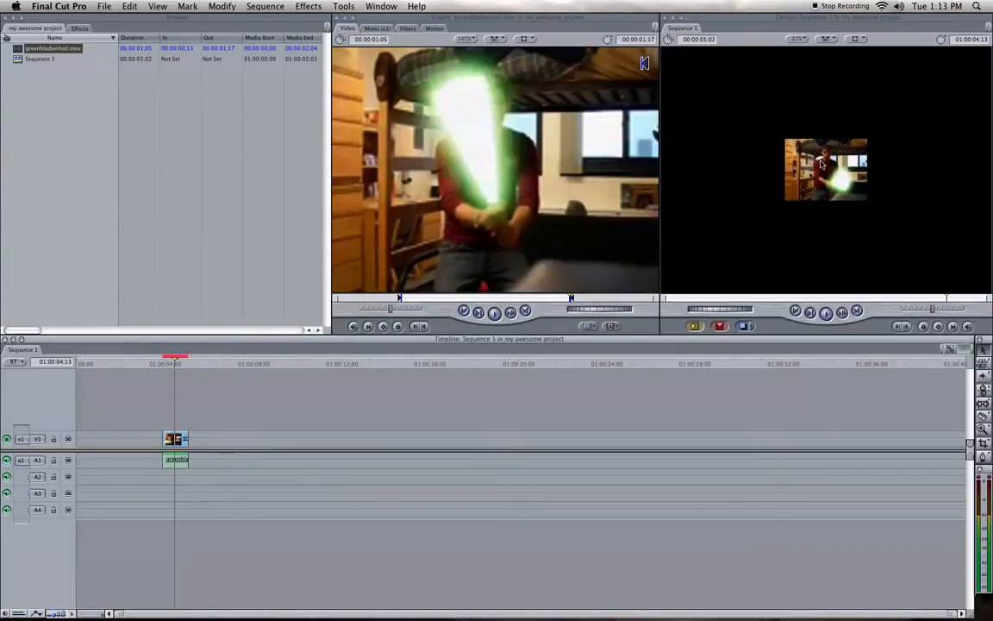
{"action": "left_click", "coordinate": [162, 366]}
{"action": "left_click_drag", "start_coordinate": [161, 365], "coordinate": [181, 366]}
{"action": "left_click_drag", "start_coordinate": [208, 366], "coordinate": [175, 369]}
{"action": "left_click_drag", "start_coordinate": [173, 366], "coordinate": [218, 364]}
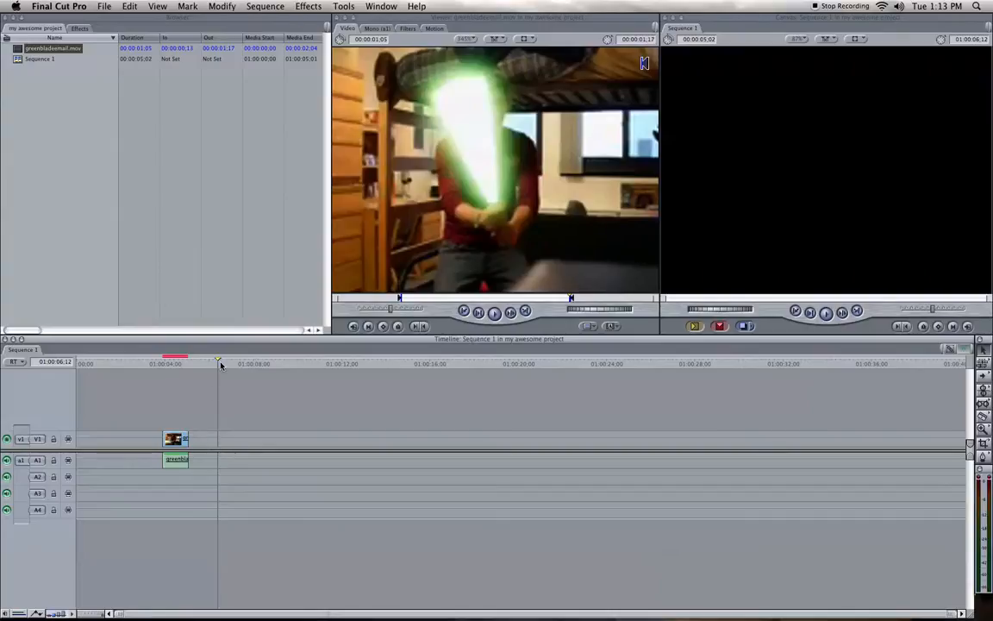
Play the unrendered clip from its start in the timeline several times and return the playhead to 01:00:03:27.
{"action": "left_click_drag", "start_coordinate": [206, 366], "coordinate": [164, 368]}
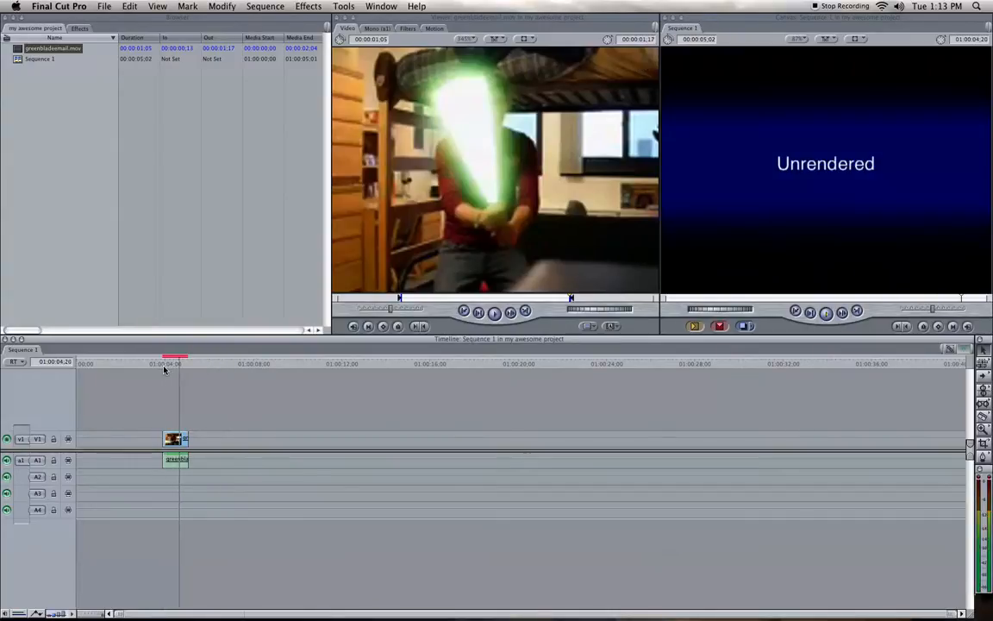
{"action": "key", "text": "space"}
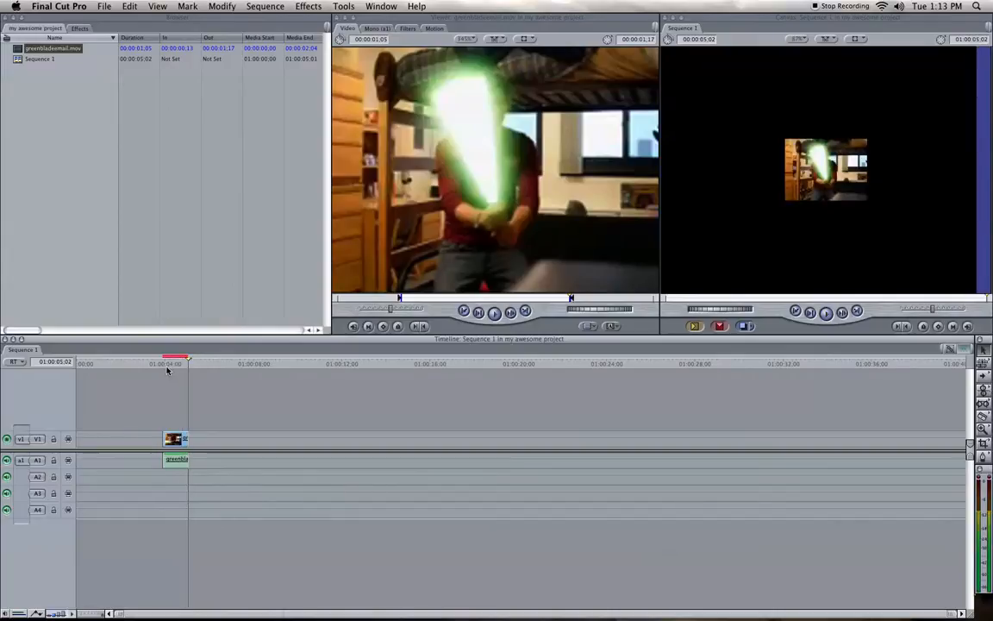
{"action": "left_click", "coordinate": [164, 366]}
{"action": "key", "text": "space"}
{"action": "left_click", "coordinate": [163, 368]}
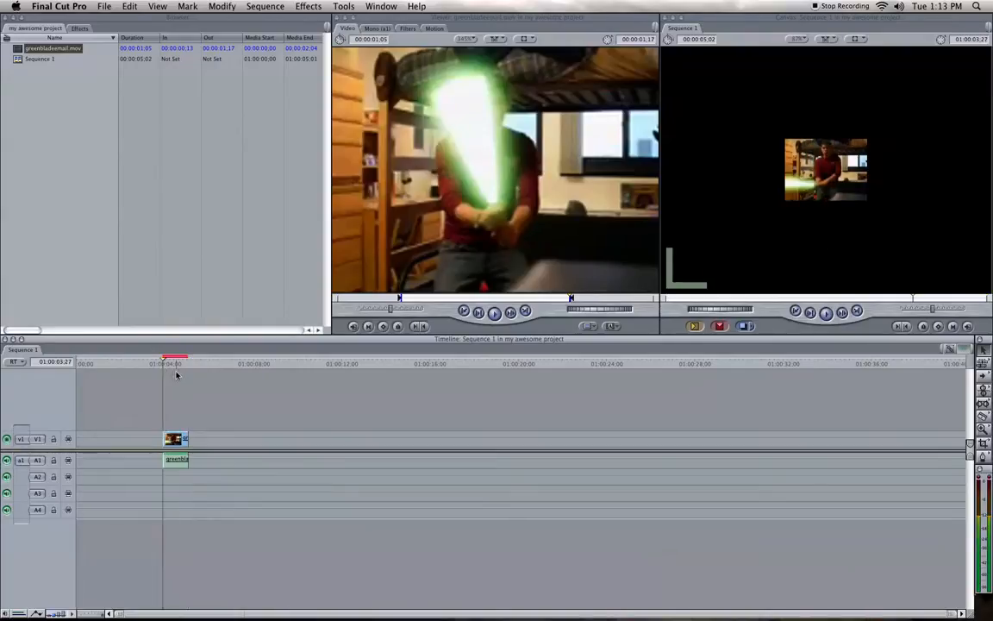
{"action": "key", "text": "space"}
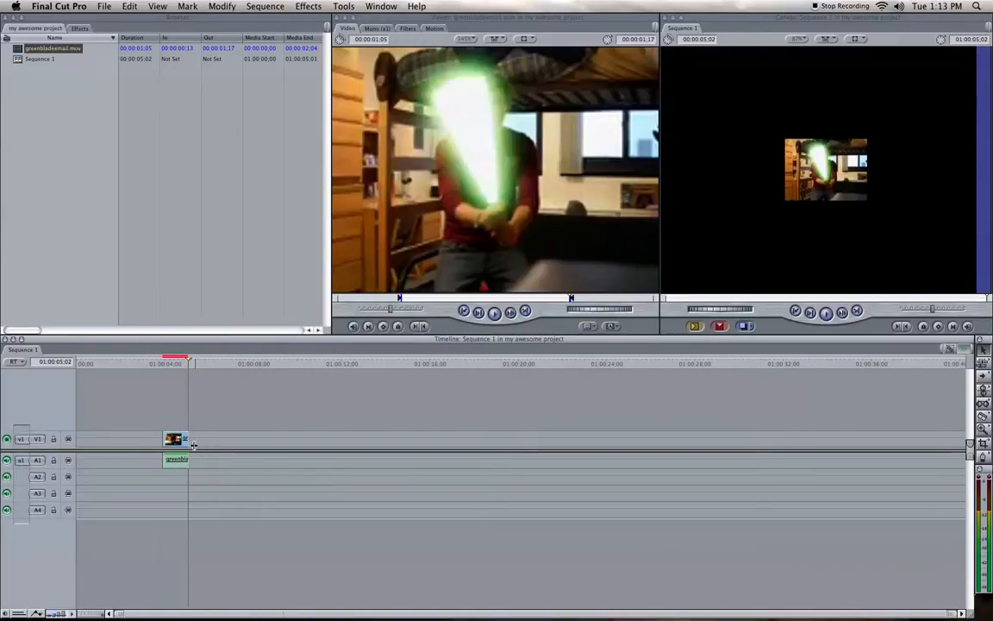
{"action": "left_click", "coordinate": [165, 364]}
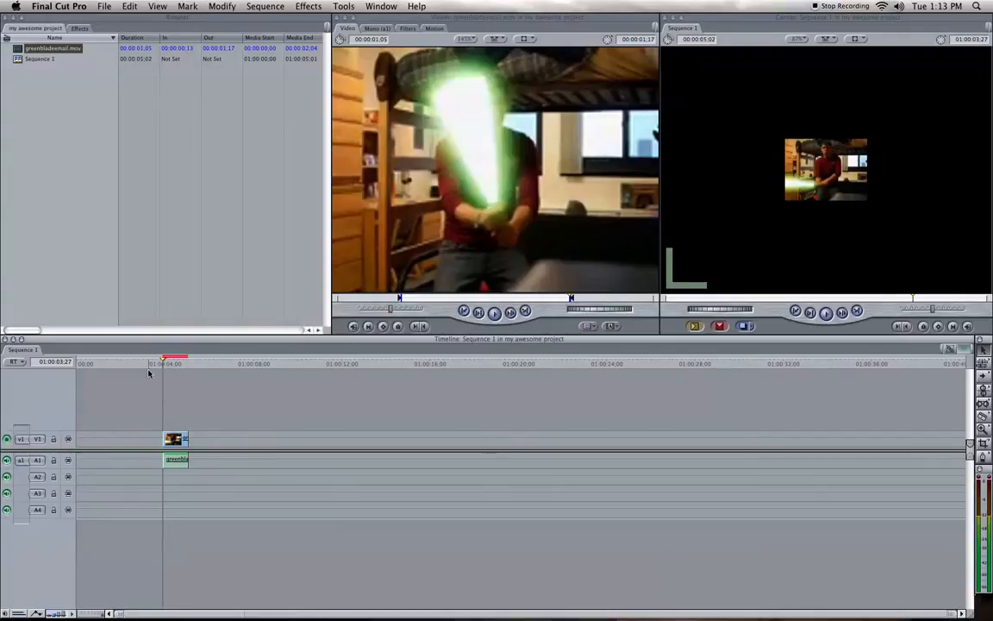
Render all video and audio of Sequence 1 and play the clip from its start.
{"action": "left_click", "coordinate": [210, 6]}
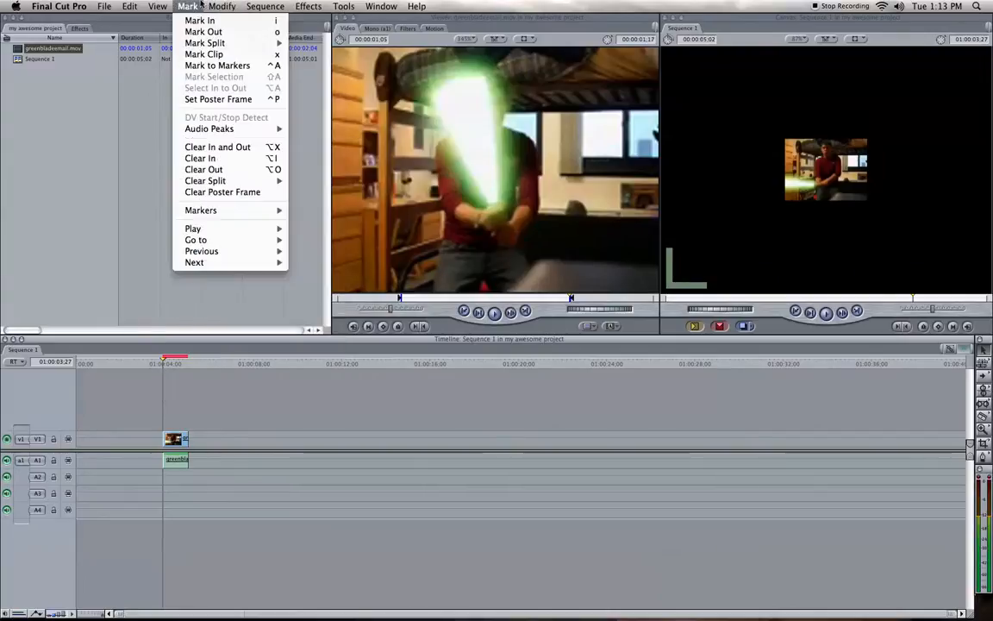
{"action": "mouse_move", "coordinate": [277, 6]}
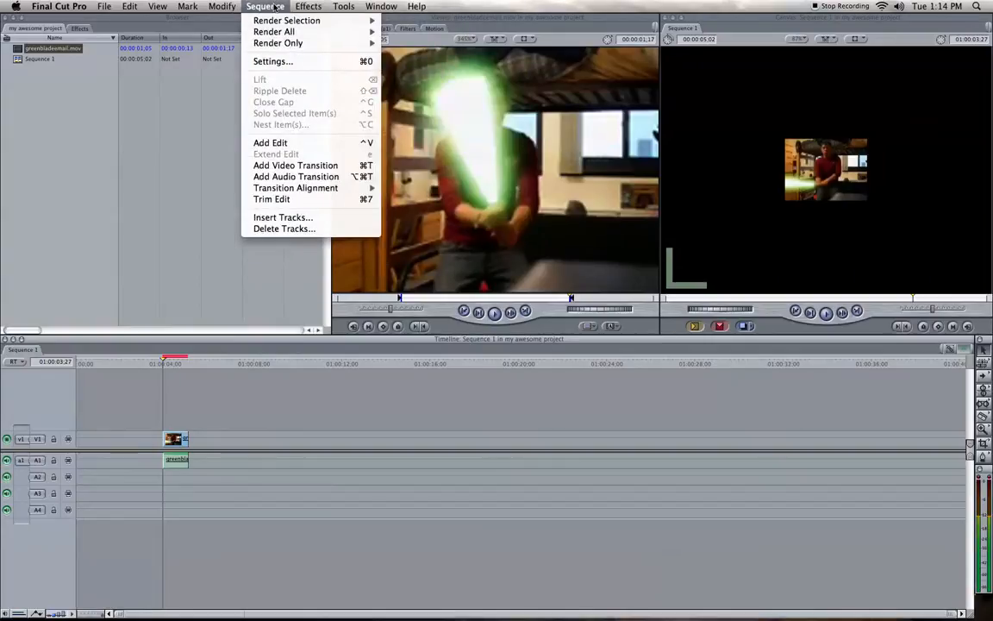
{"action": "mouse_move", "coordinate": [277, 32]}
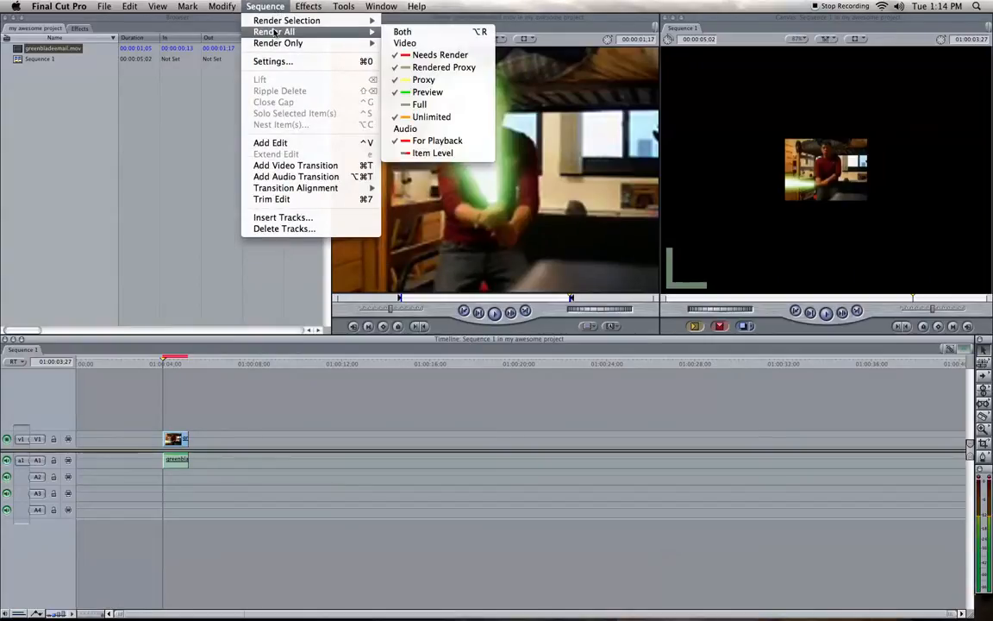
{"action": "left_click", "coordinate": [429, 32]}
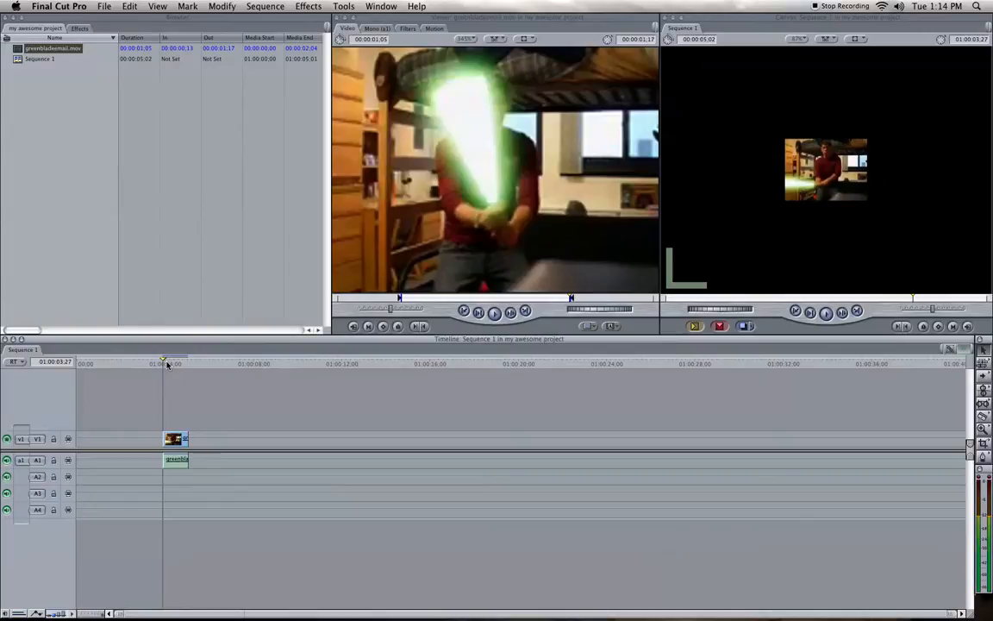
{"action": "mouse_move", "coordinate": [169, 366]}
{"action": "left_mouse_down"}
{"action": "mouse_move", "coordinate": [248, 373]}
{"action": "mouse_move", "coordinate": [202, 365]}
{"action": "mouse_move", "coordinate": [163, 380]}
{"action": "left_mouse_up"}
{"action": "key", "text": "space"}
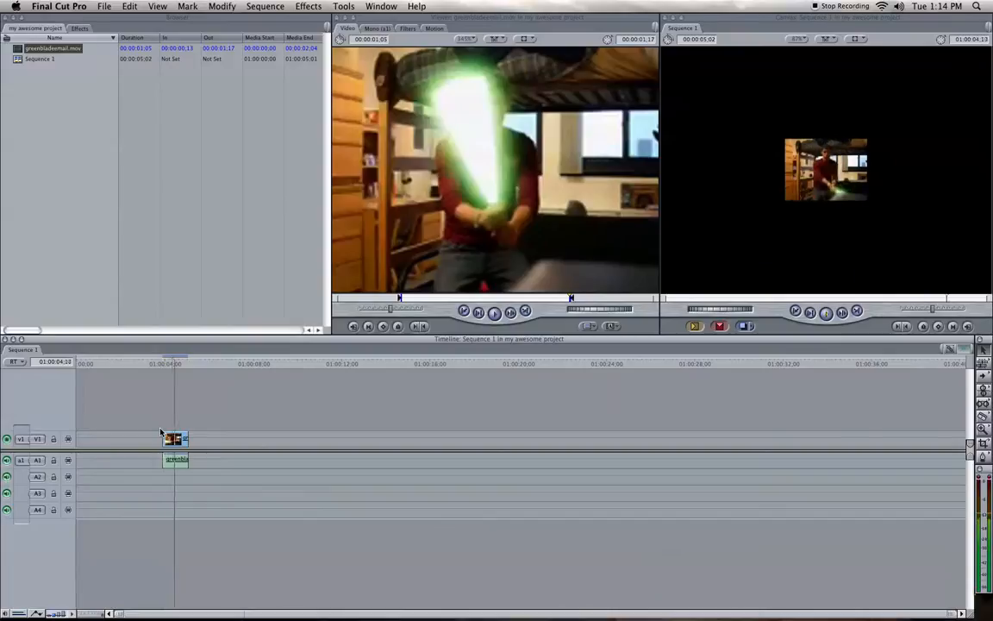